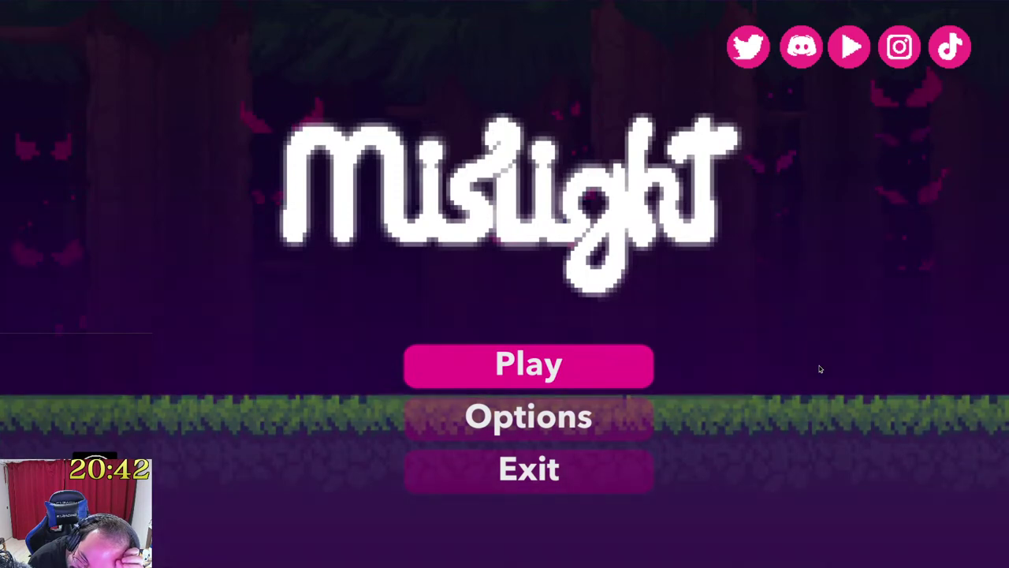
Step: Exit the Mislight game from its main menu and move the game's file explorer window off the browser
key(Down)
key(Down)
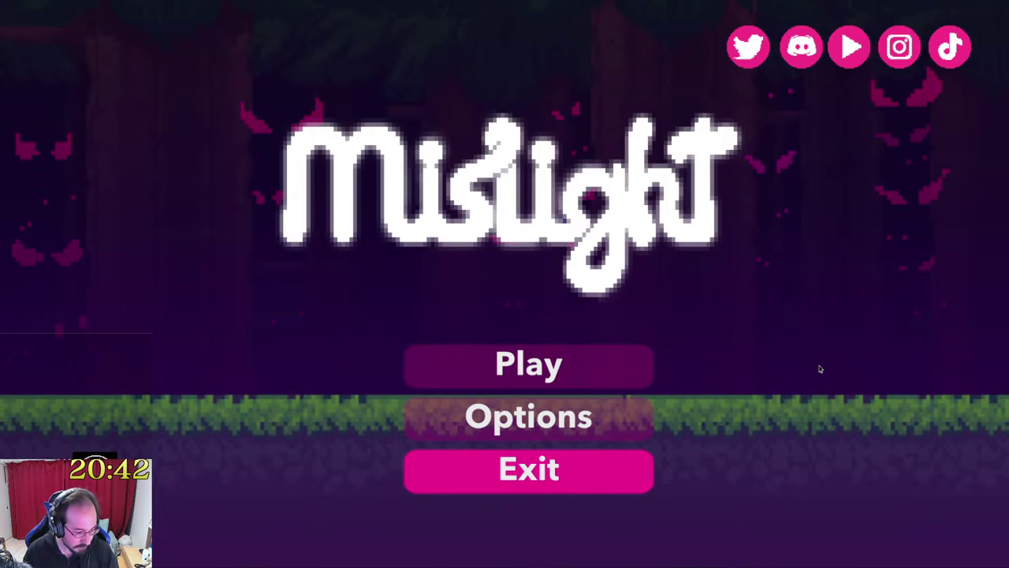
key(Return)
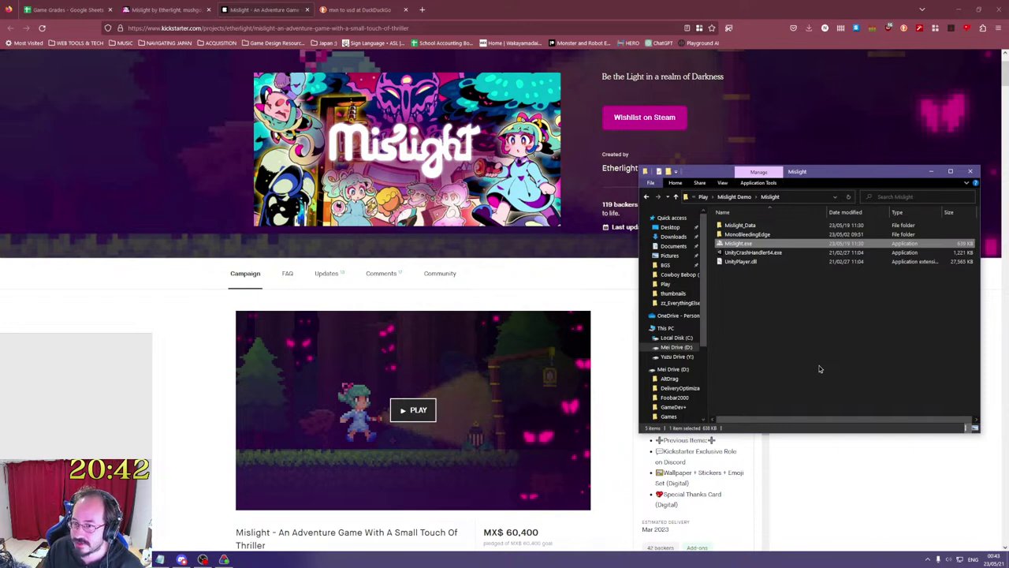
drag(867, 174, 1008, 261)
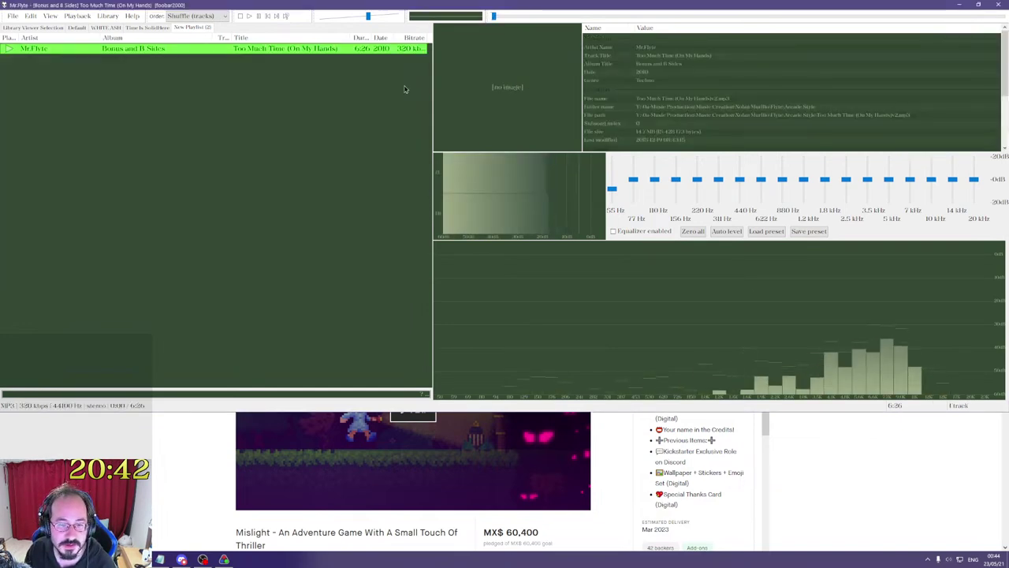
Step: Sample further parts of "Too Much Time (On My Hands)" and "Impulse Driven (First Cut)", and close the music player
click(585, 15)
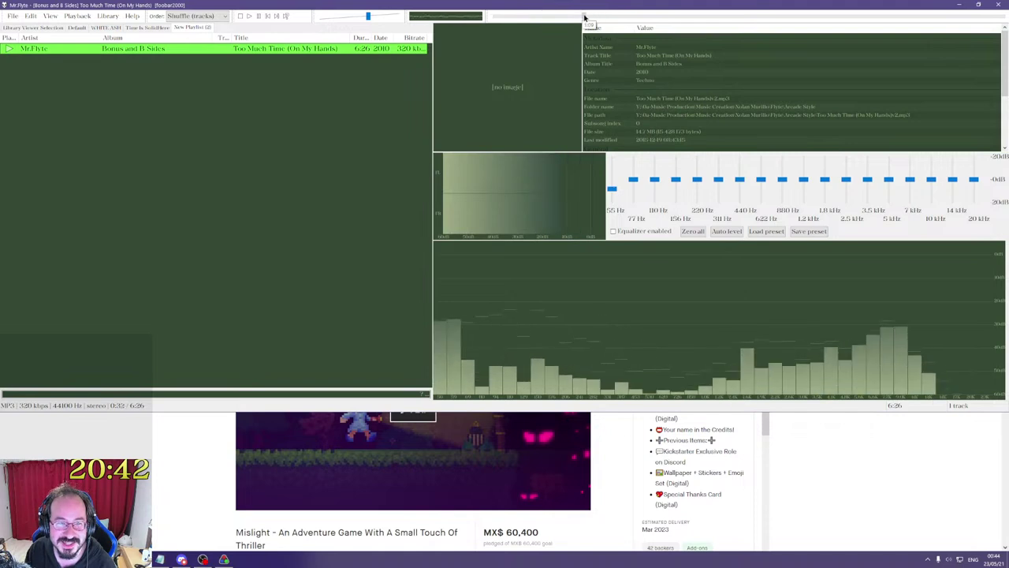
click(623, 15)
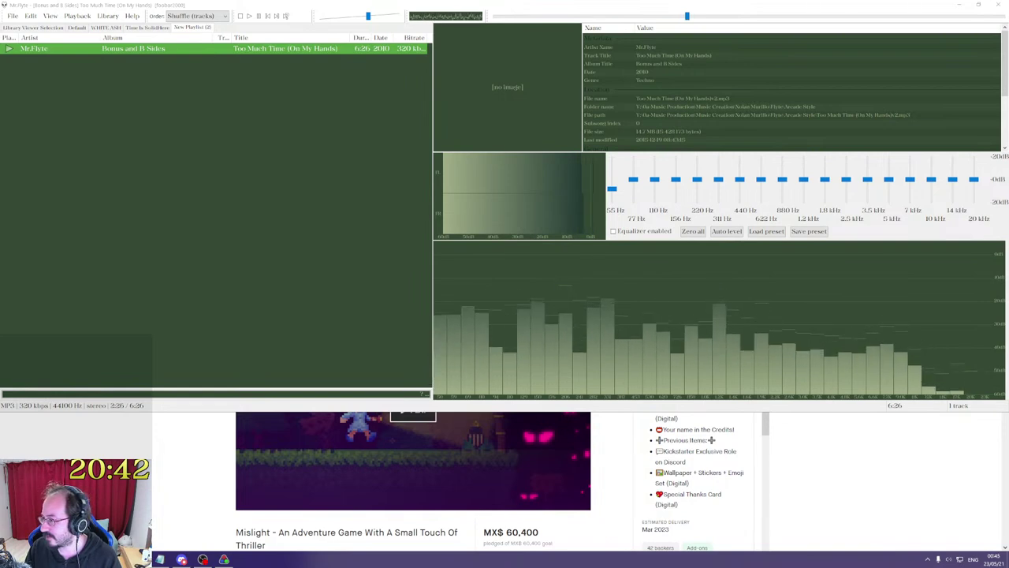
key(XF86AudioNext)
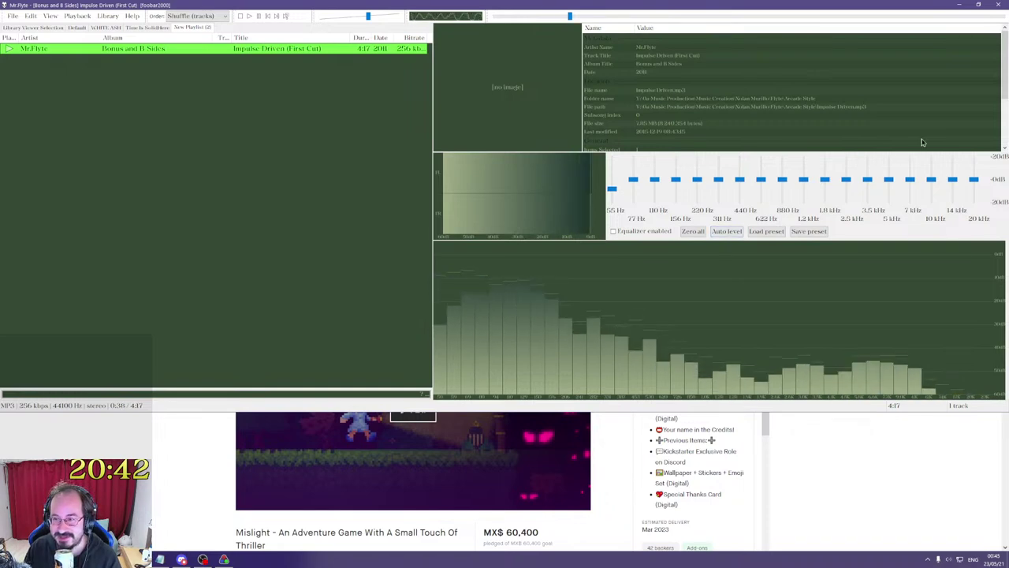
drag(569, 16, 652, 16)
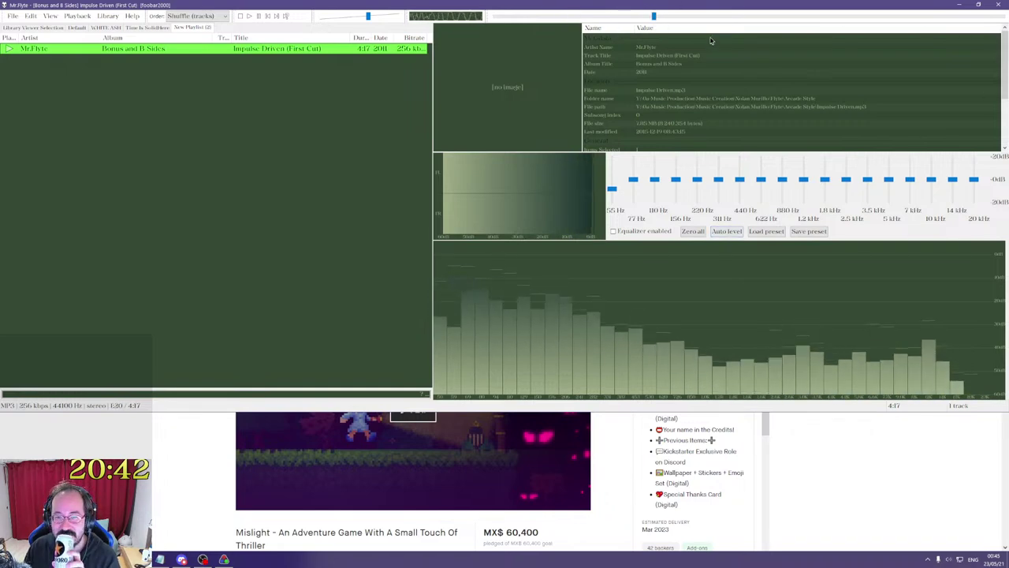
click(999, 4)
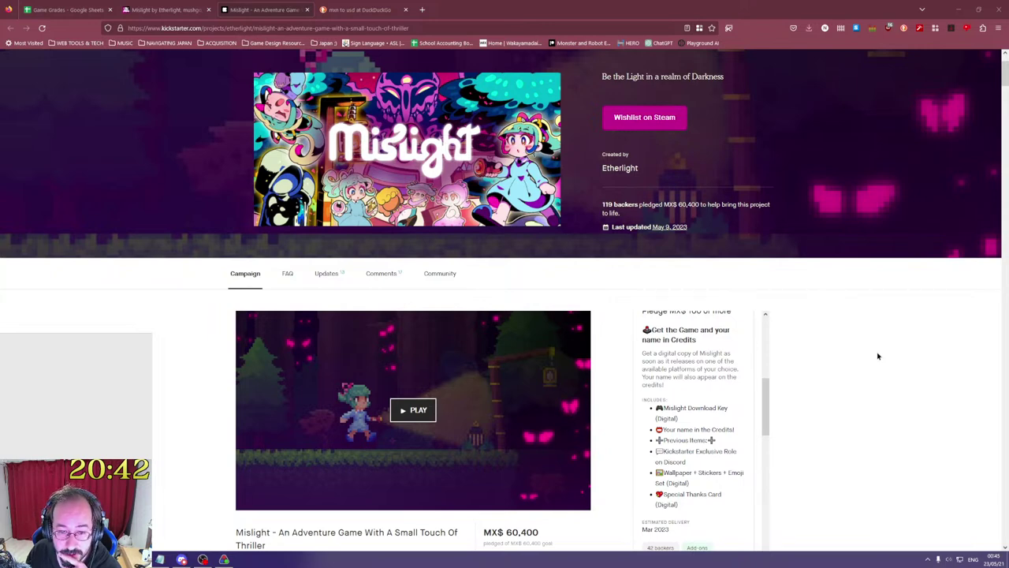
Step: Switch to the Game Grades spreadsheet and close the Mislight Kickstarter, Mislight by Etherlight and currency search pages
scroll(799, 408, down, 10)
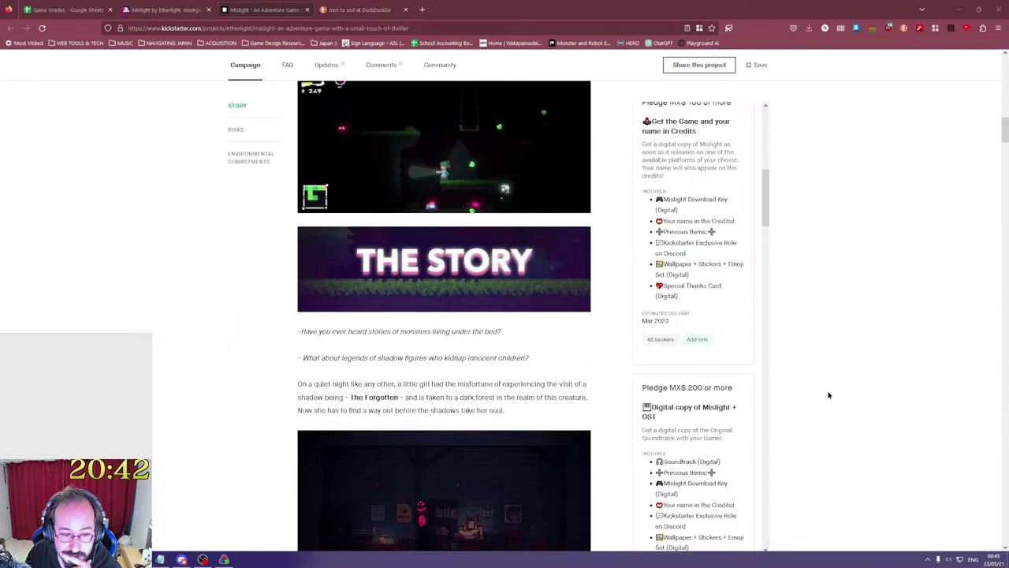
scroll(828, 395, up, 10)
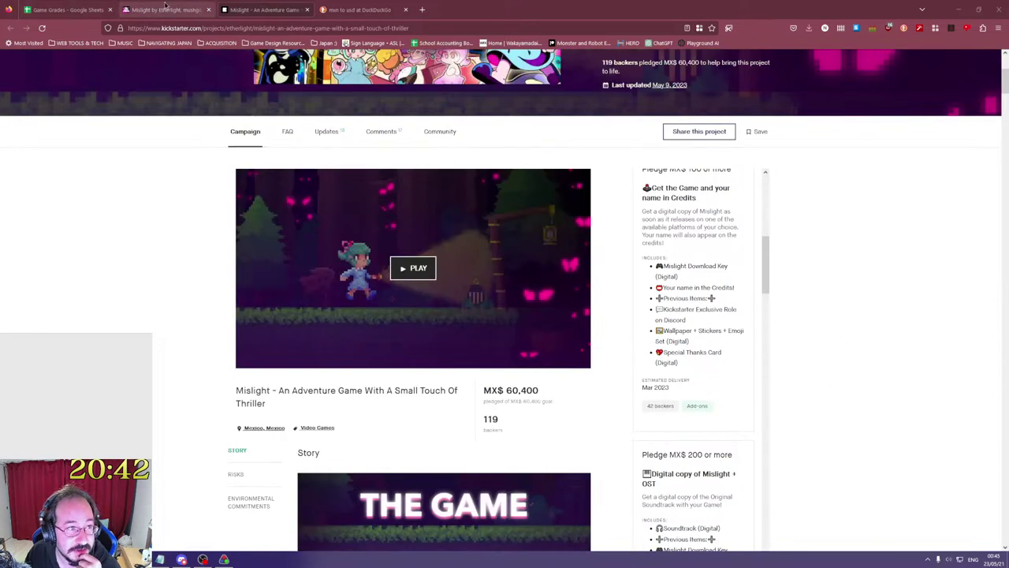
click(50, 4)
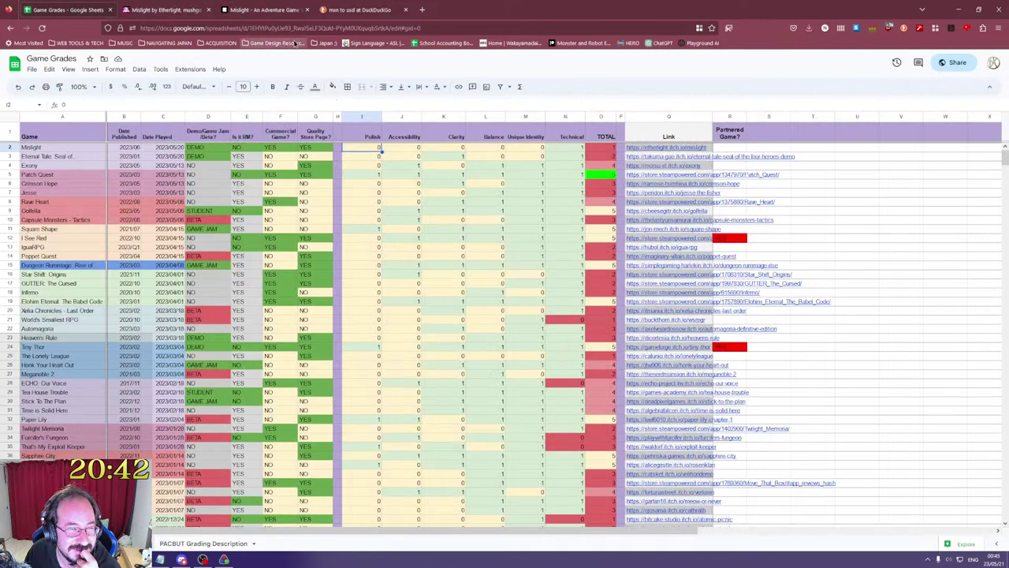
click(306, 10)
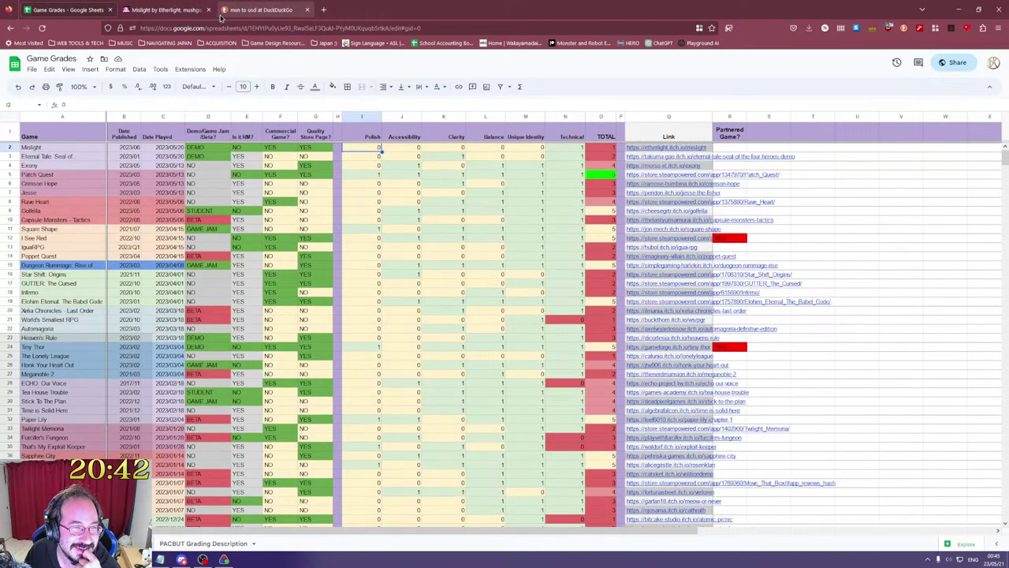
click(209, 11)
click(211, 10)
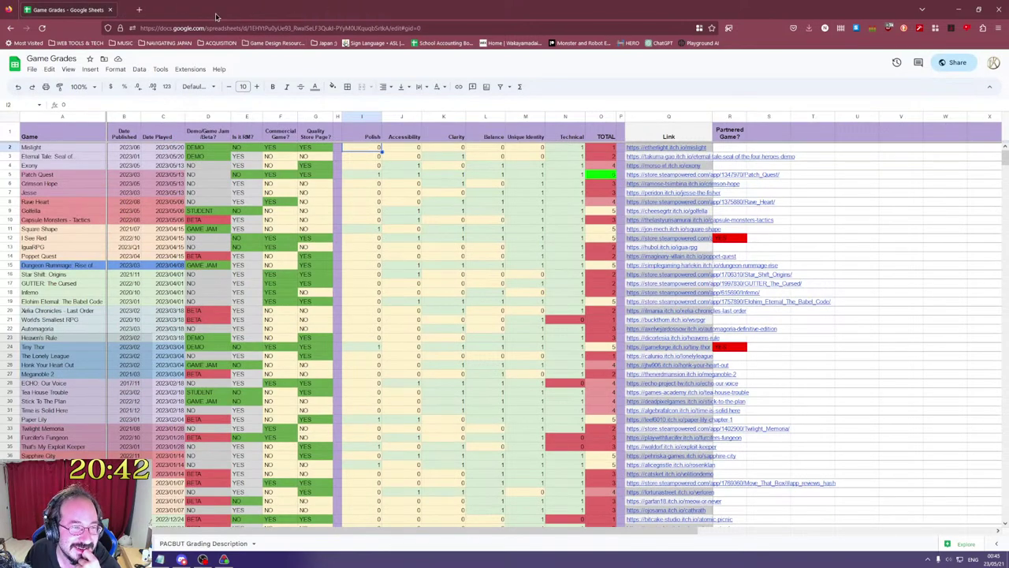
Step: Set Mislight's Balance score to 1 in the Game Grades sheet
click(371, 164)
click(366, 149)
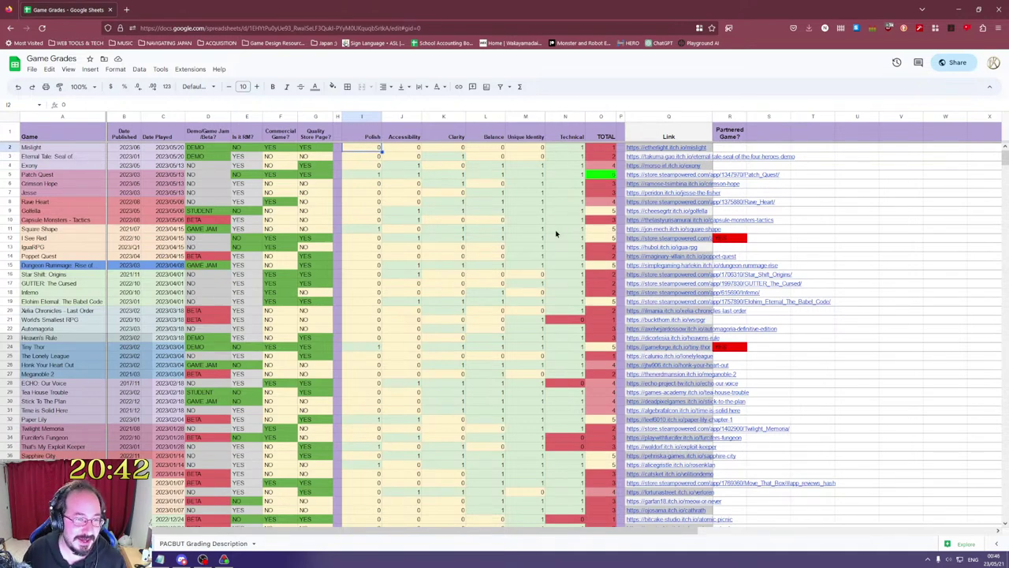
key(Right)
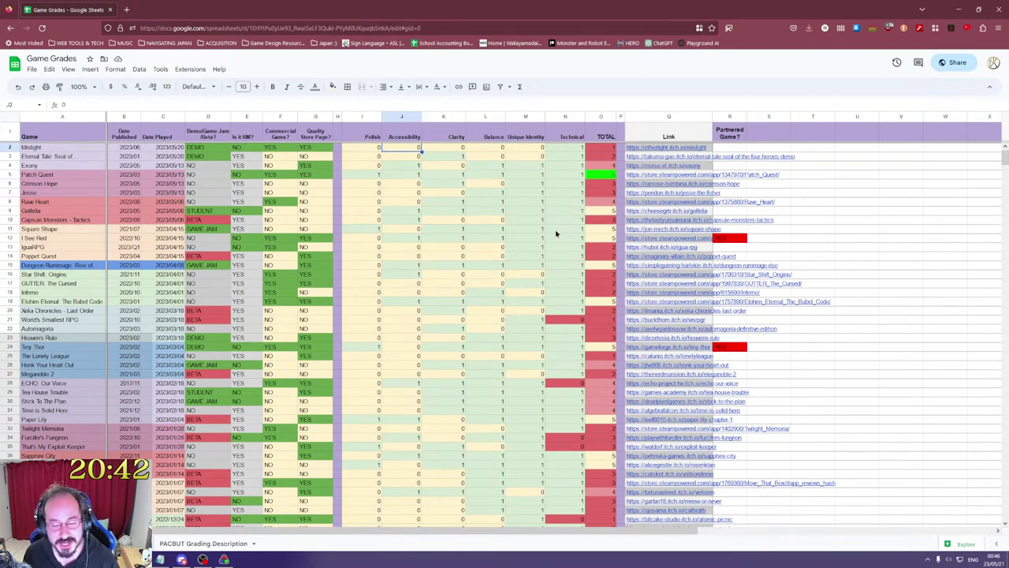
key(Right)
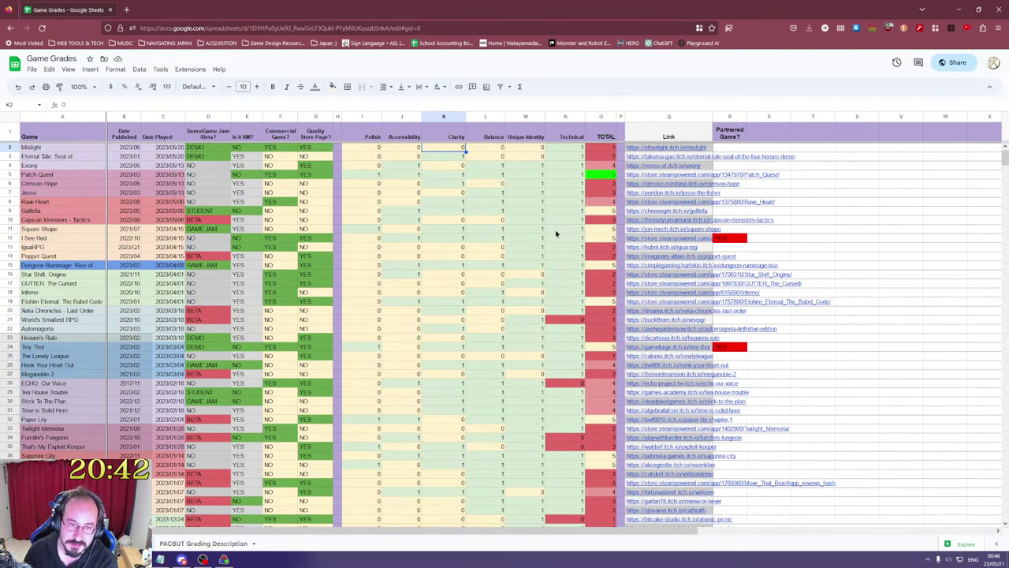
key(Right)
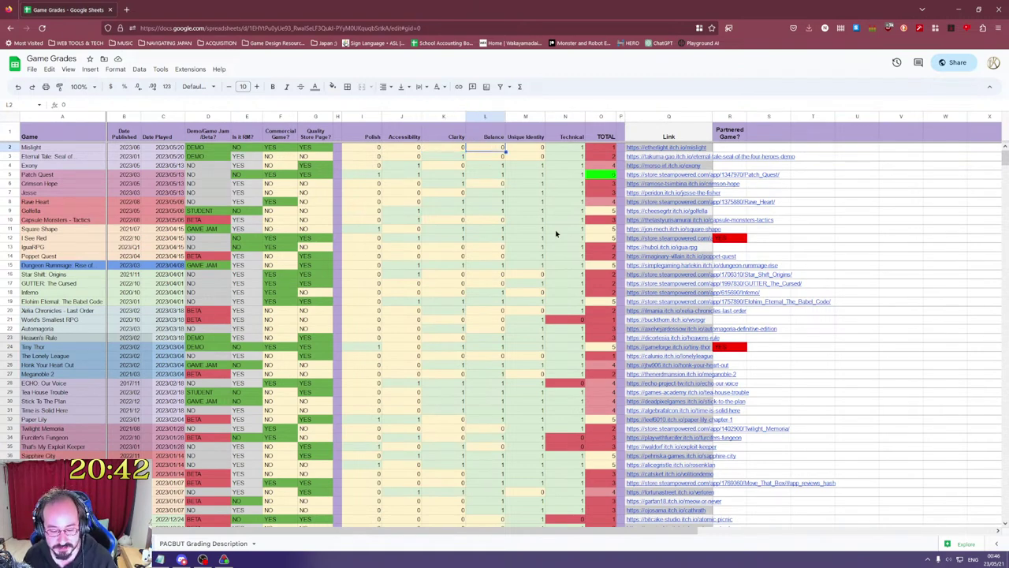
text(1)
key(Right)
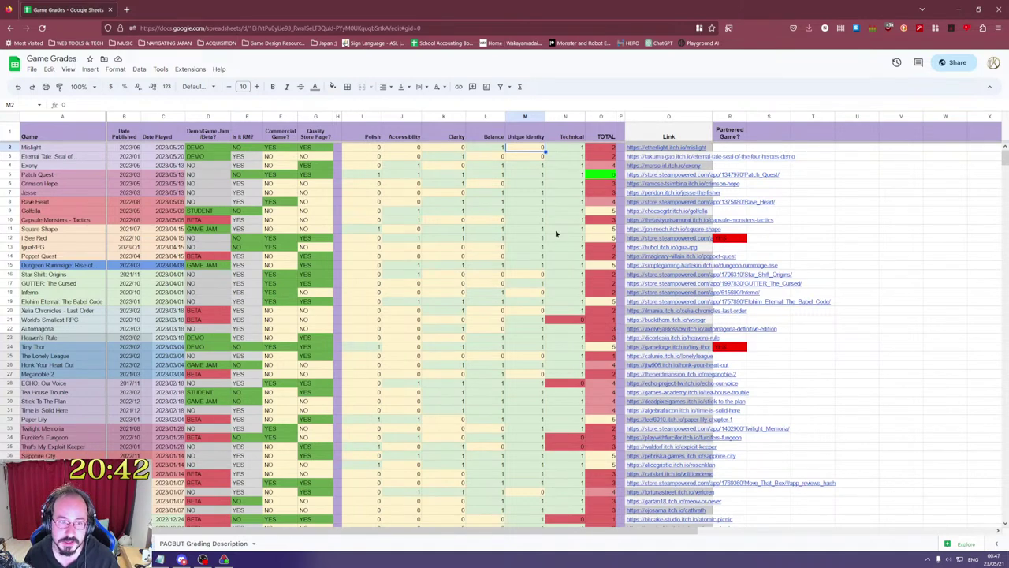
Step: Set Mislight's Clarity score to 1
key(Left)
key(Left)
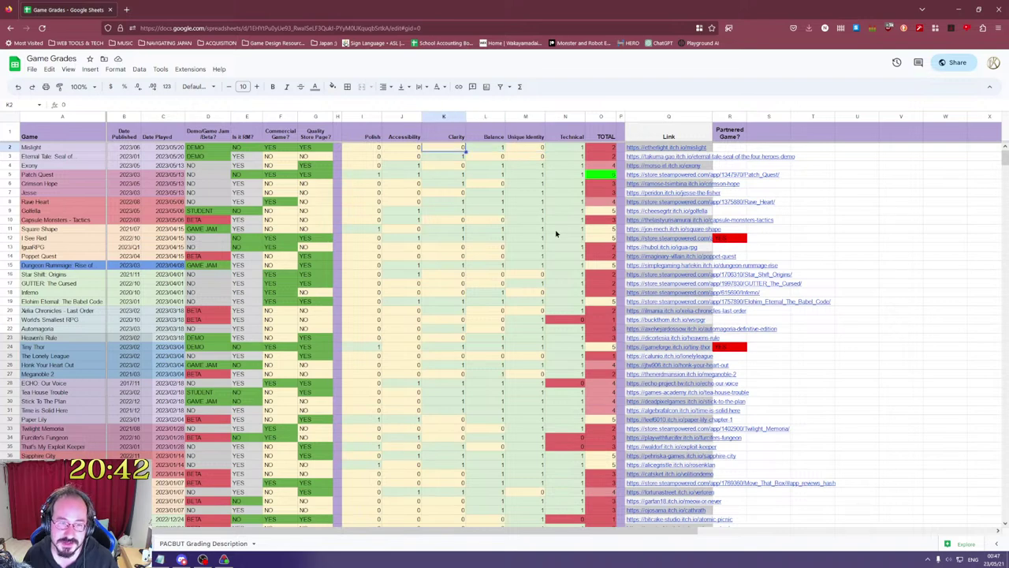
text(1)
key(Right)
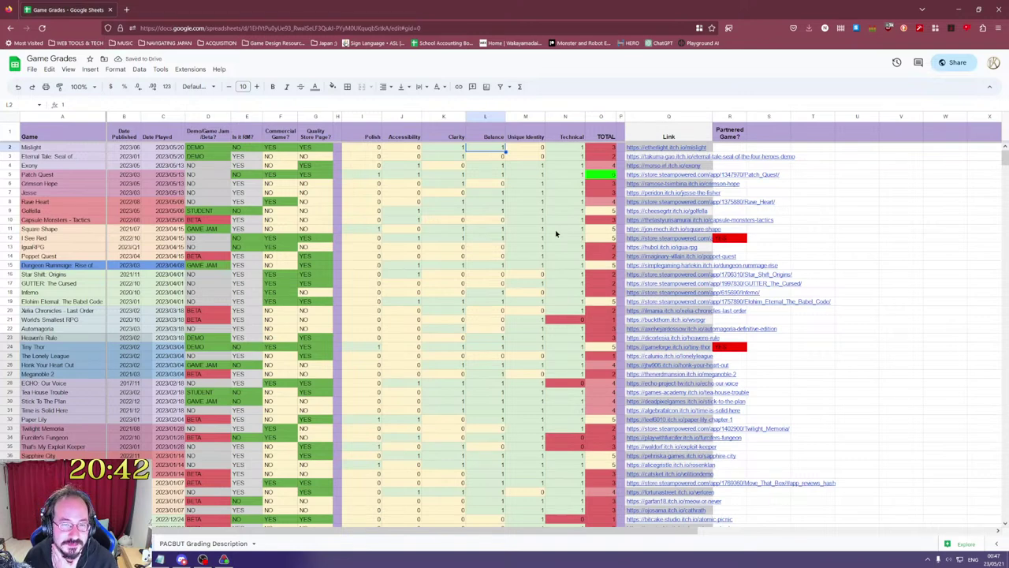
Step: Review Mislight's category scores from Polish through Technical, especially Polish and Accessibility
key(Right)
key(Right)
key(Right)
key(Right)
key(Right)
key(Left)
key(Left)
key(Left)
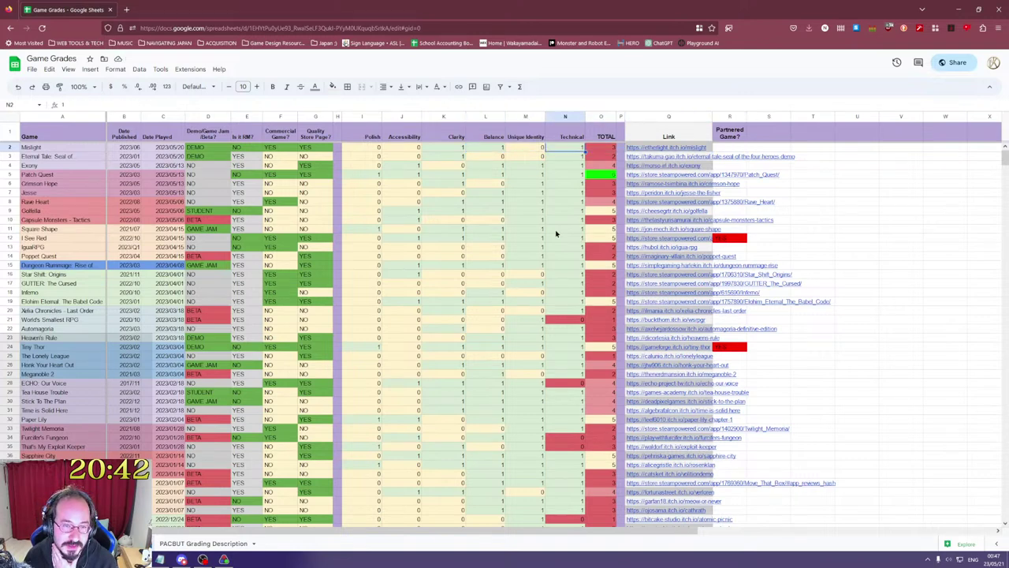
key(Left)
key(Left)
key(Left)
key(Left)
key(Left)
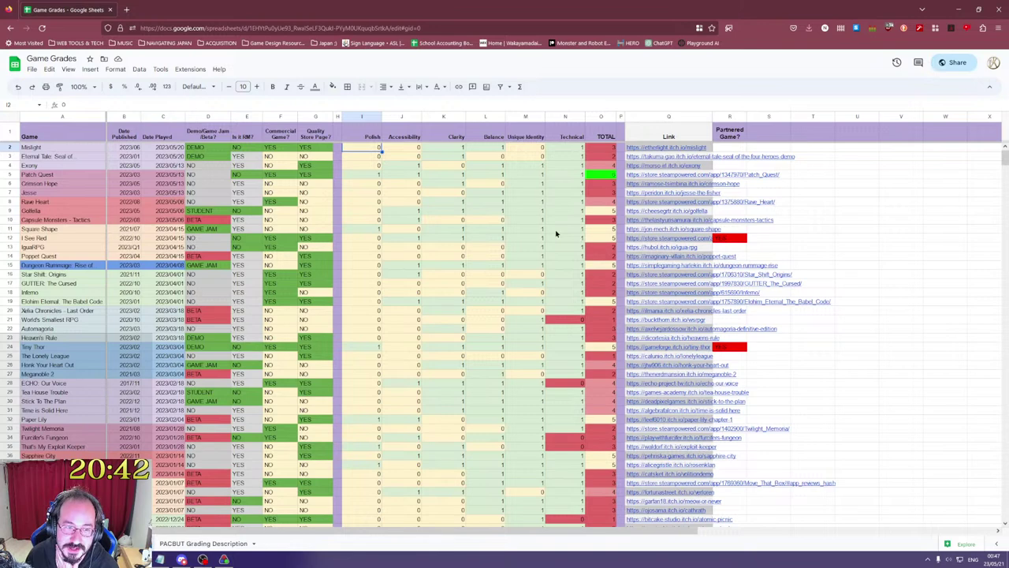
key(Right)
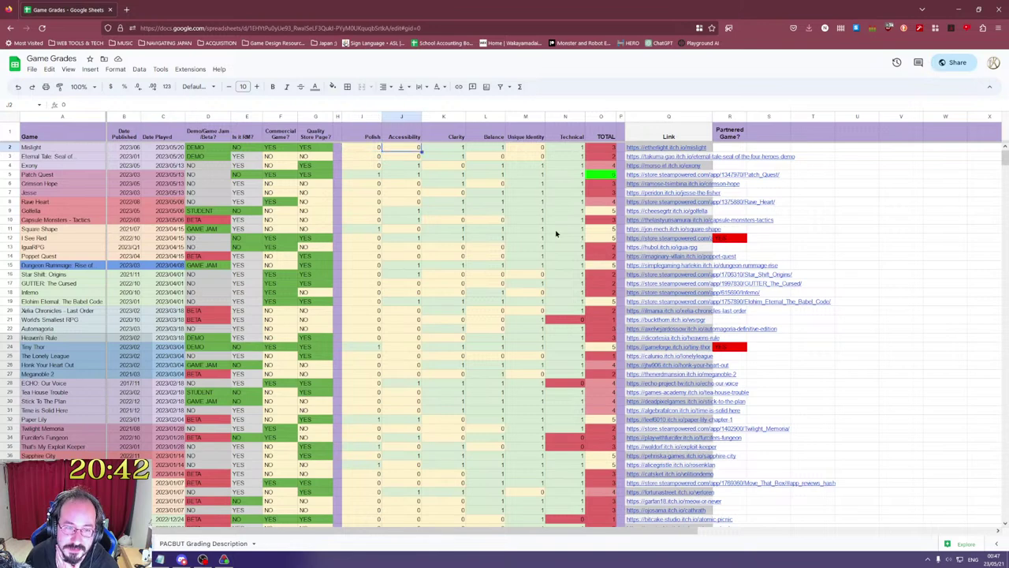
key(Left)
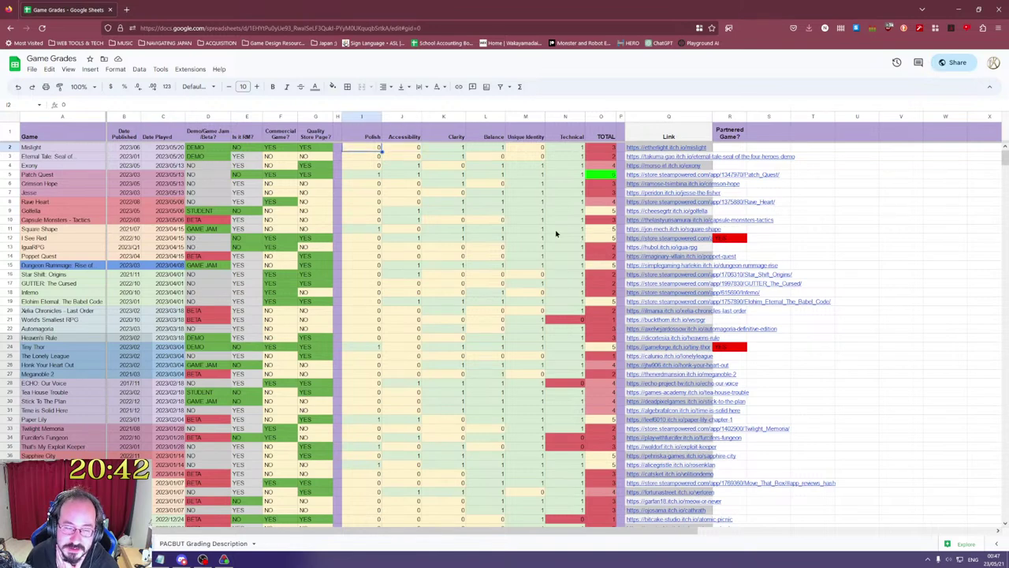
key(Right)
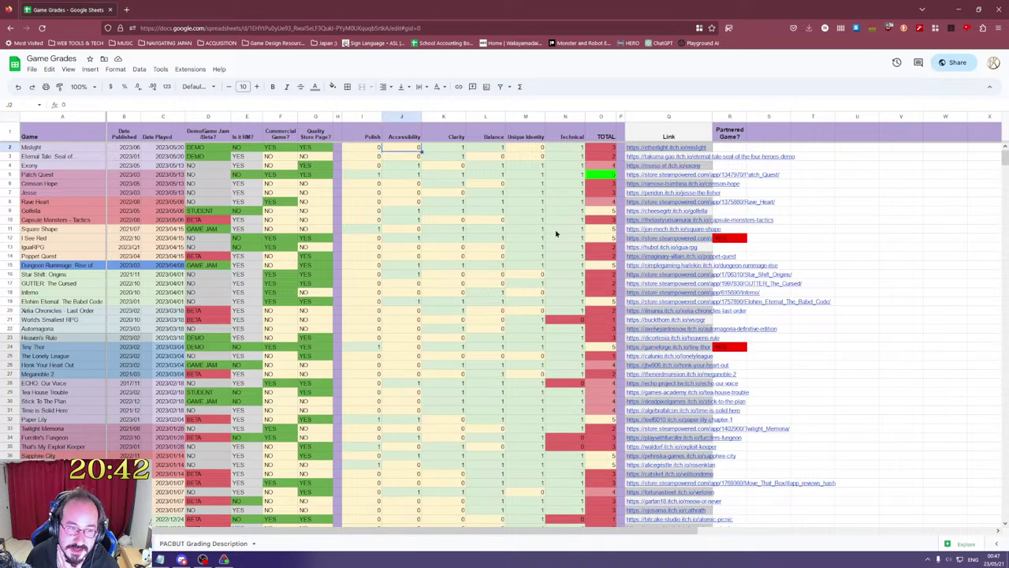
Step: Compare Mislight's scores with the category grades of Eternal Tale, Exony and Patch Quest
key(Down)
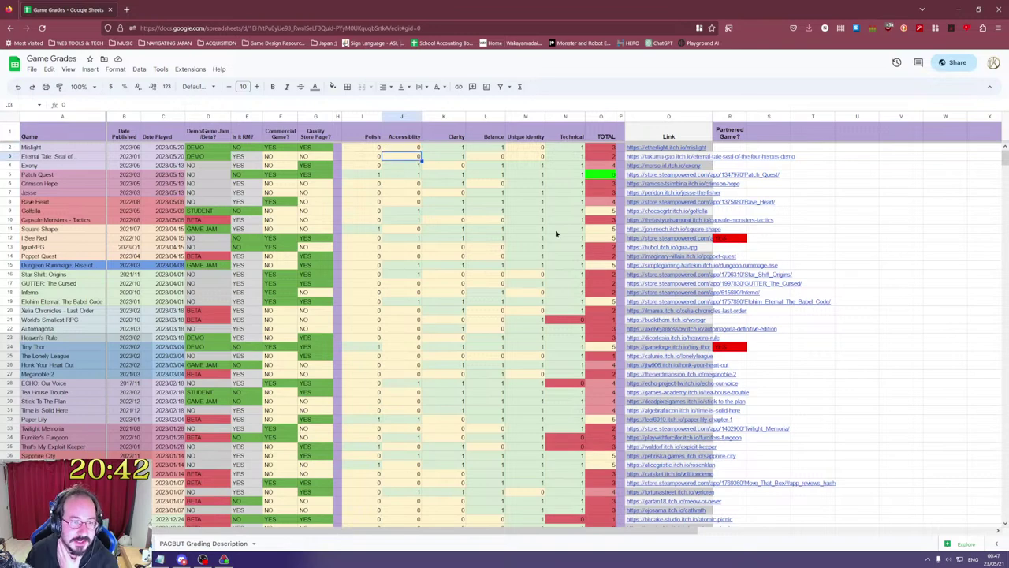
key(Down)
key(Left)
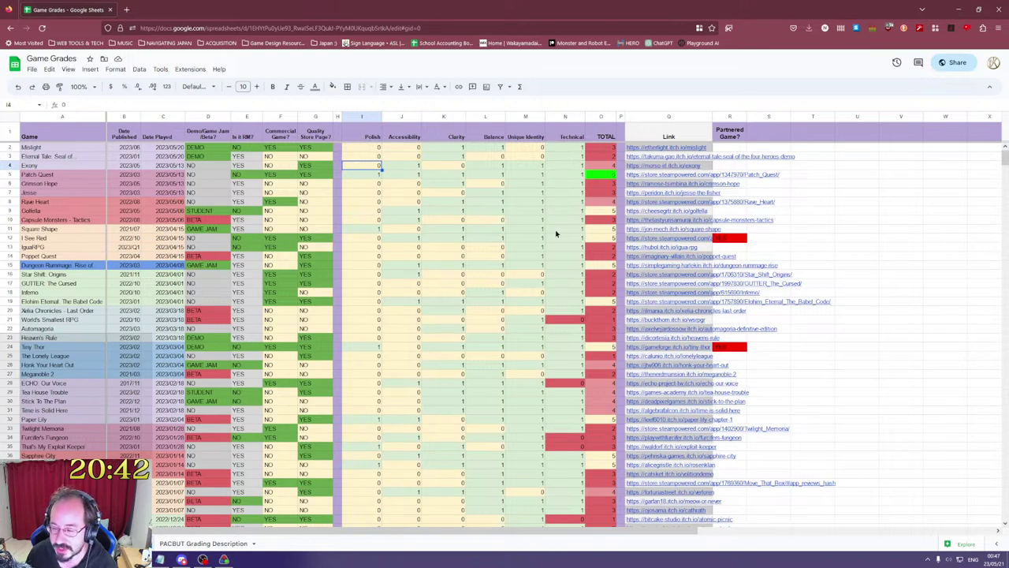
key(Right)
key(Right)
key(Right)
key(Right)
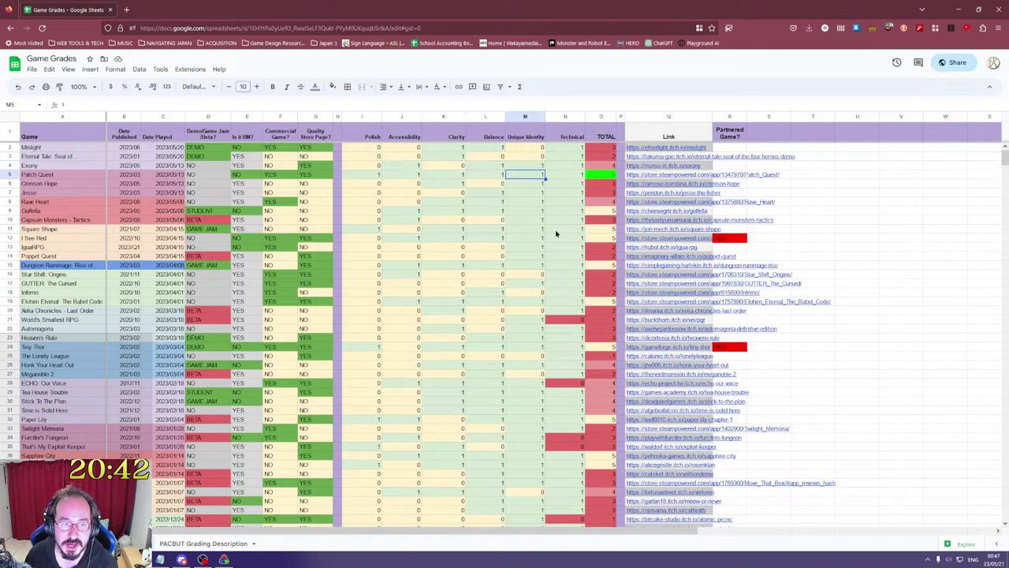
key(Left)
key(Left)
key(Left)
key(Up)
key(Up)
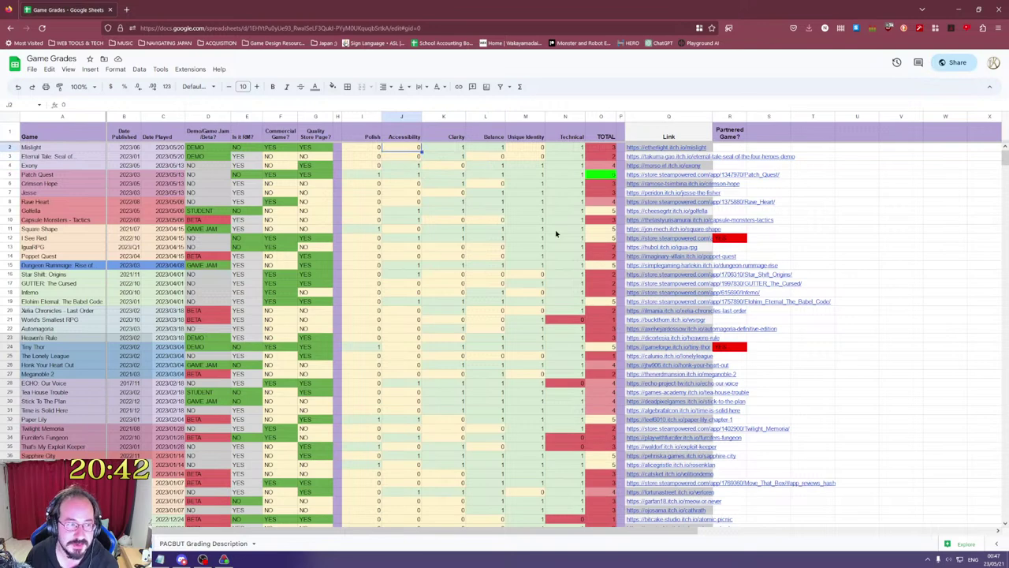
key(Left)
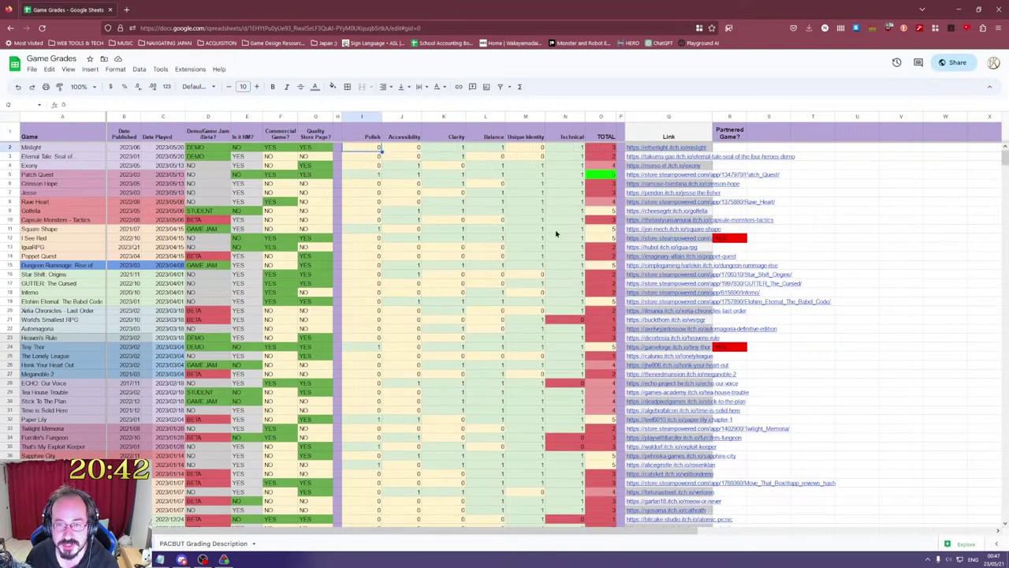